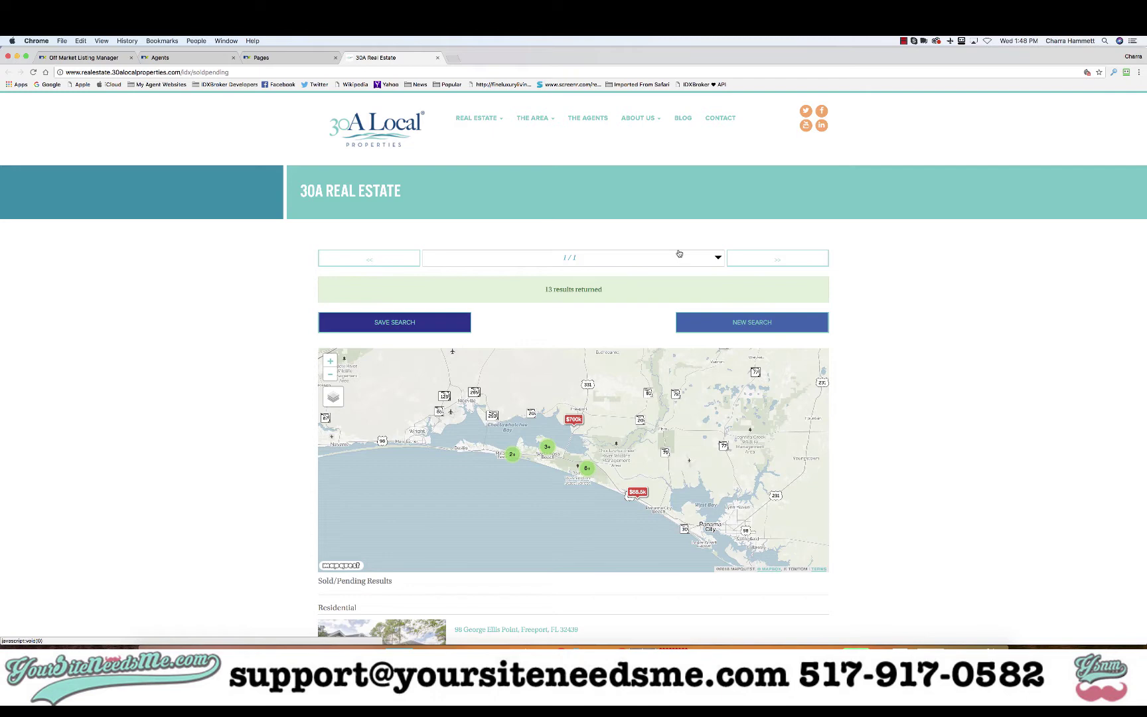
- Check the Sold/Pending page's web address and scroll through that page
{"action": "left_click", "coordinate": [265, 73]}
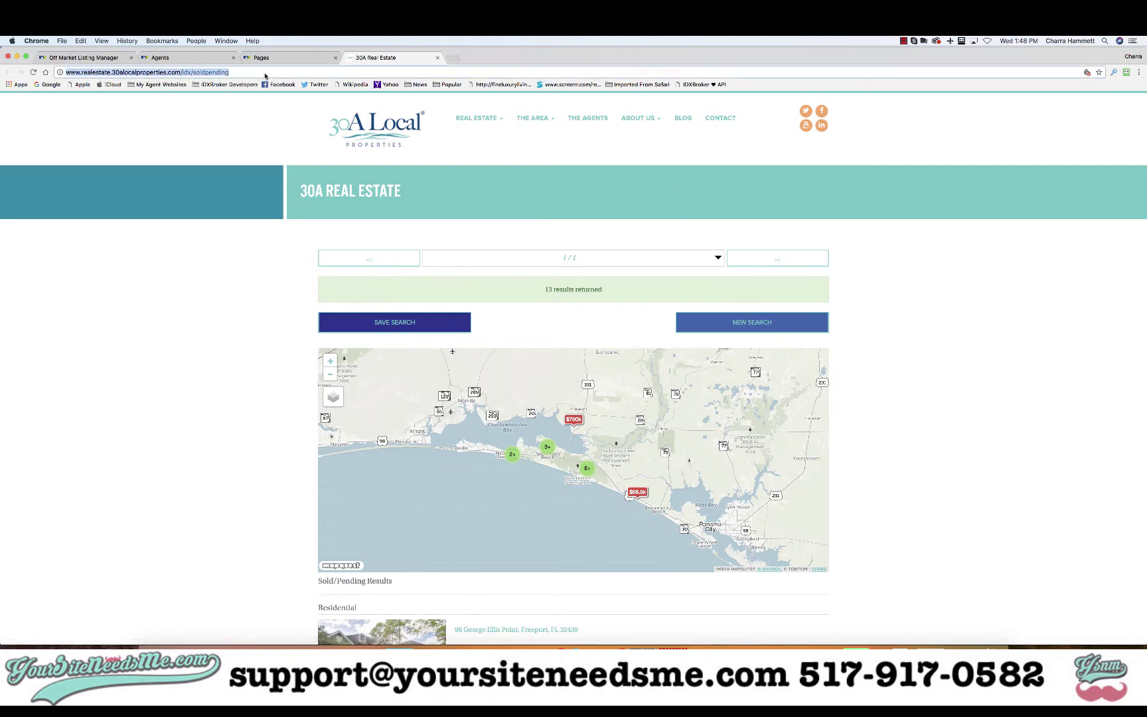
{"action": "left_click", "coordinate": [136, 318]}
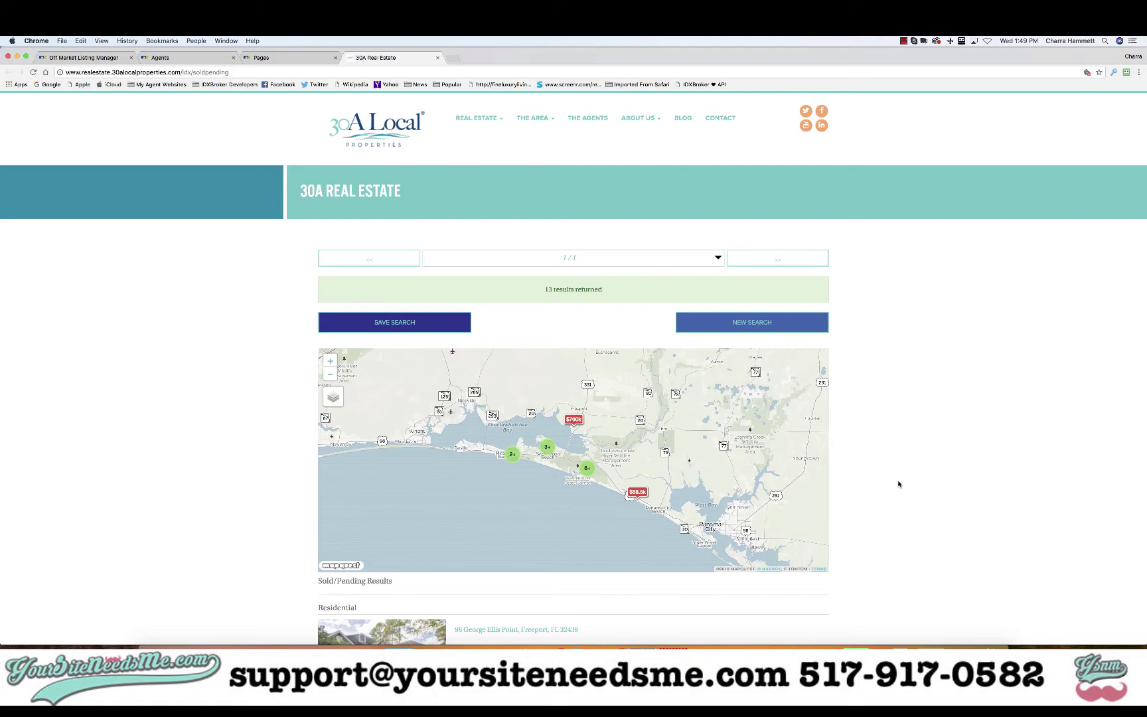
{"action": "scroll", "coordinate": [899, 484], "scroll_direction": "down", "scroll_amount": 15}
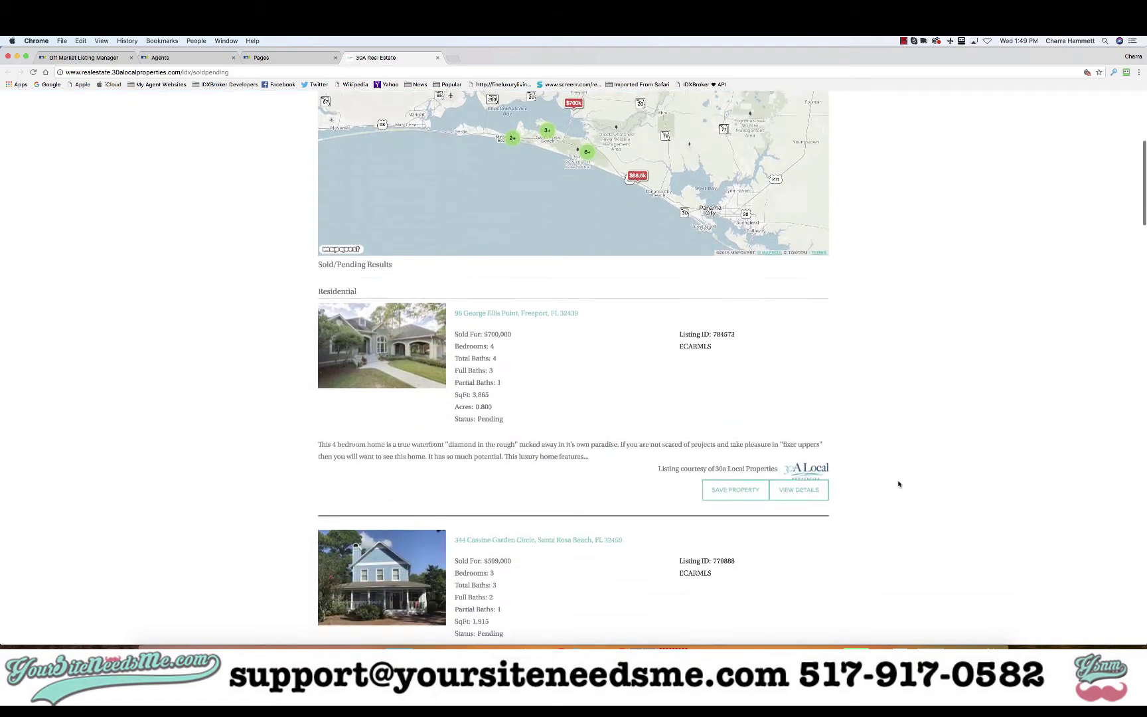
{"action": "scroll", "coordinate": [899, 484], "scroll_direction": "up", "scroll_amount": 15}
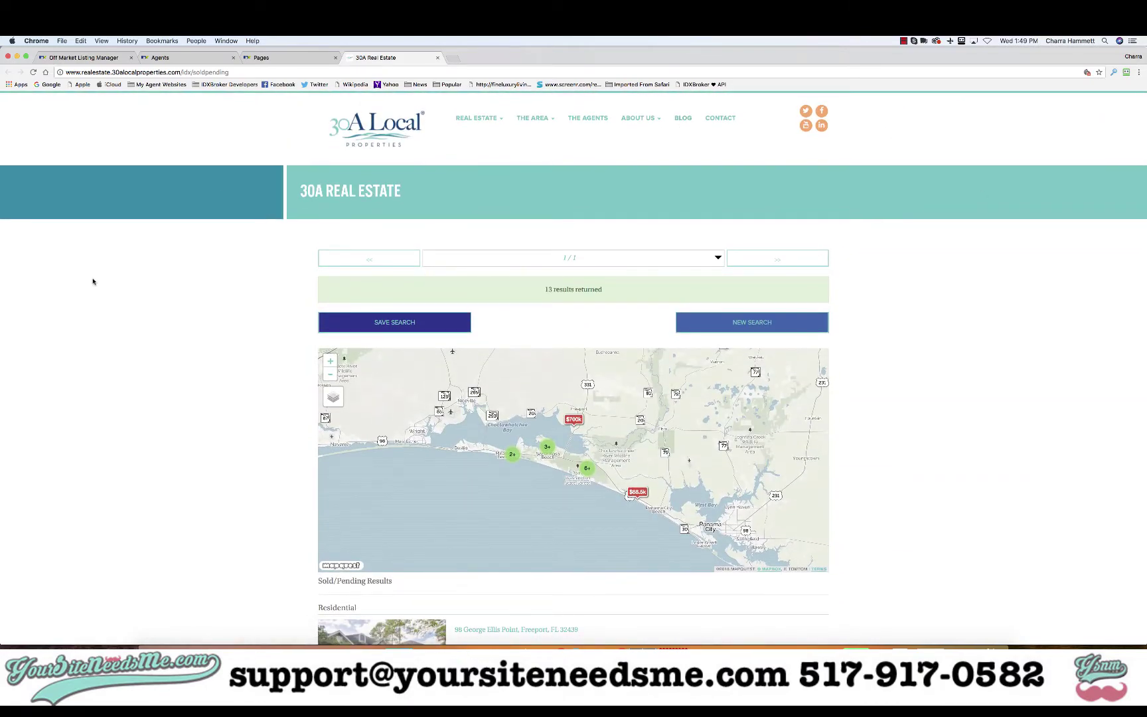
{"action": "left_click", "coordinate": [90, 58]}
{"action": "left_click", "coordinate": [721, 220]}
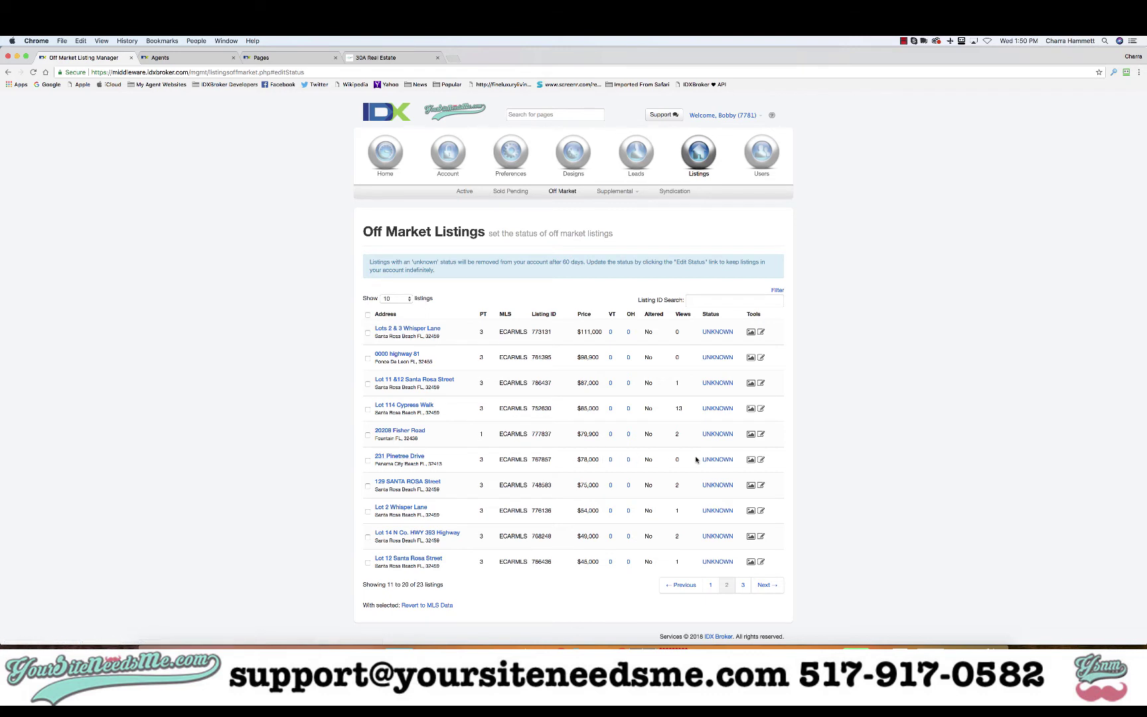
{"action": "left_click", "coordinate": [718, 460]}
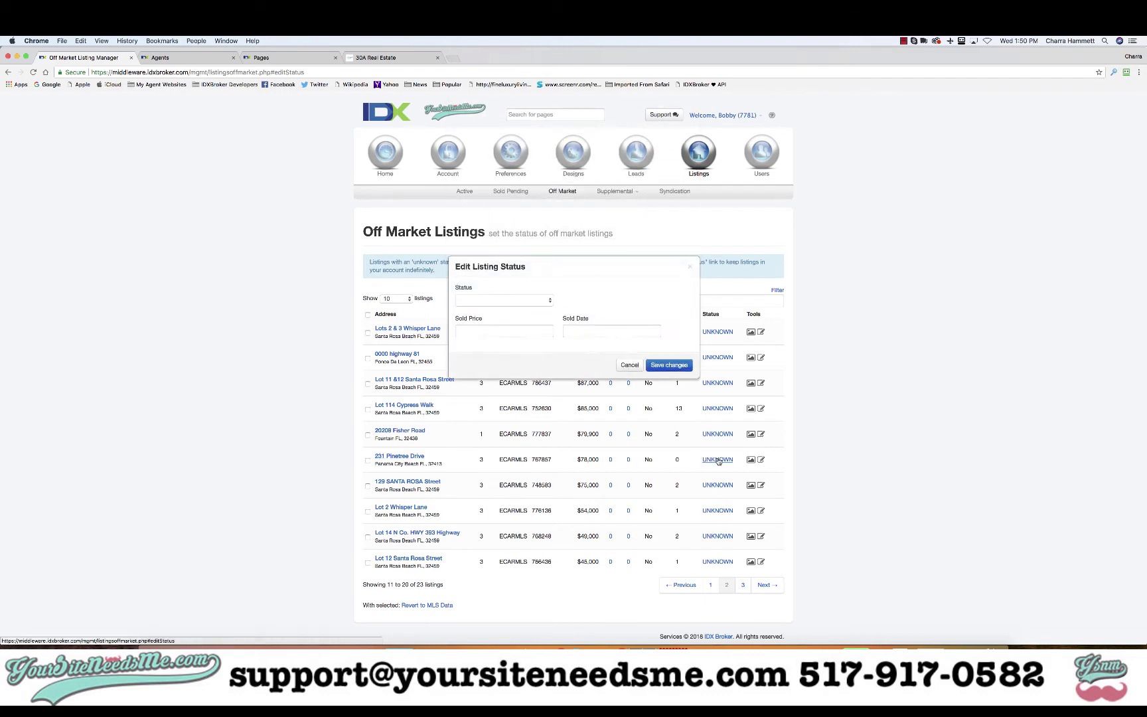
- Set the listing status to Sold and check the sale record on Zillow
{"action": "left_click", "coordinate": [514, 304]}
{"action": "left_click", "coordinate": [509, 292]}
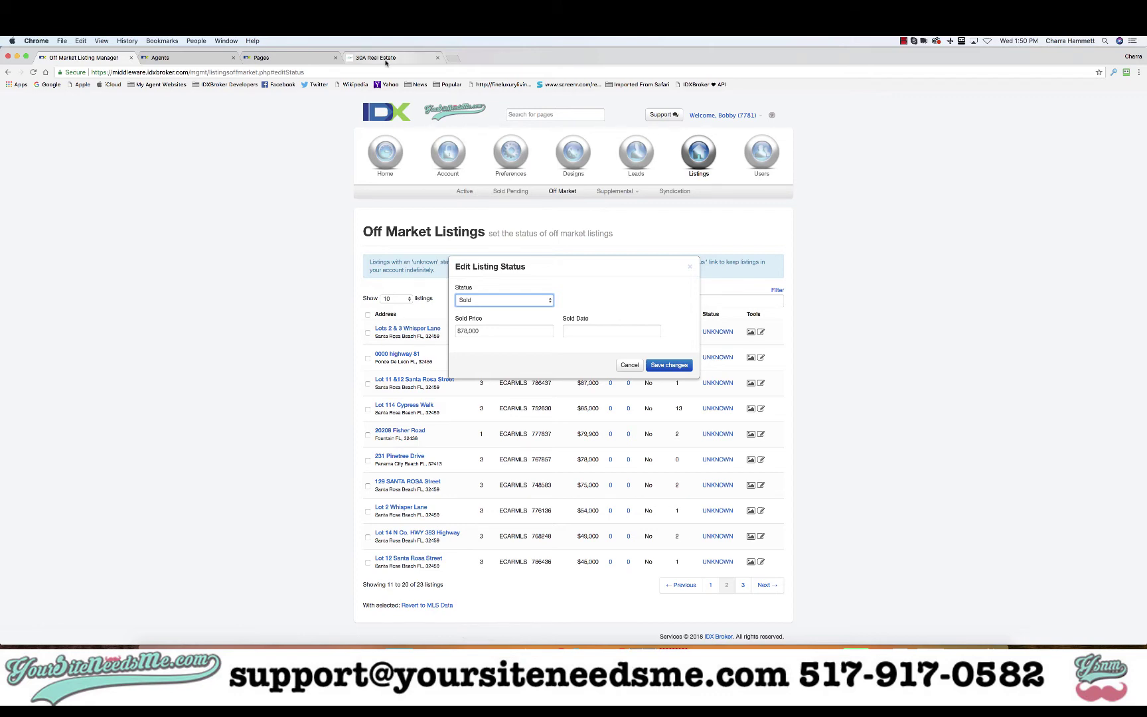
{"action": "left_click", "coordinate": [459, 667]}
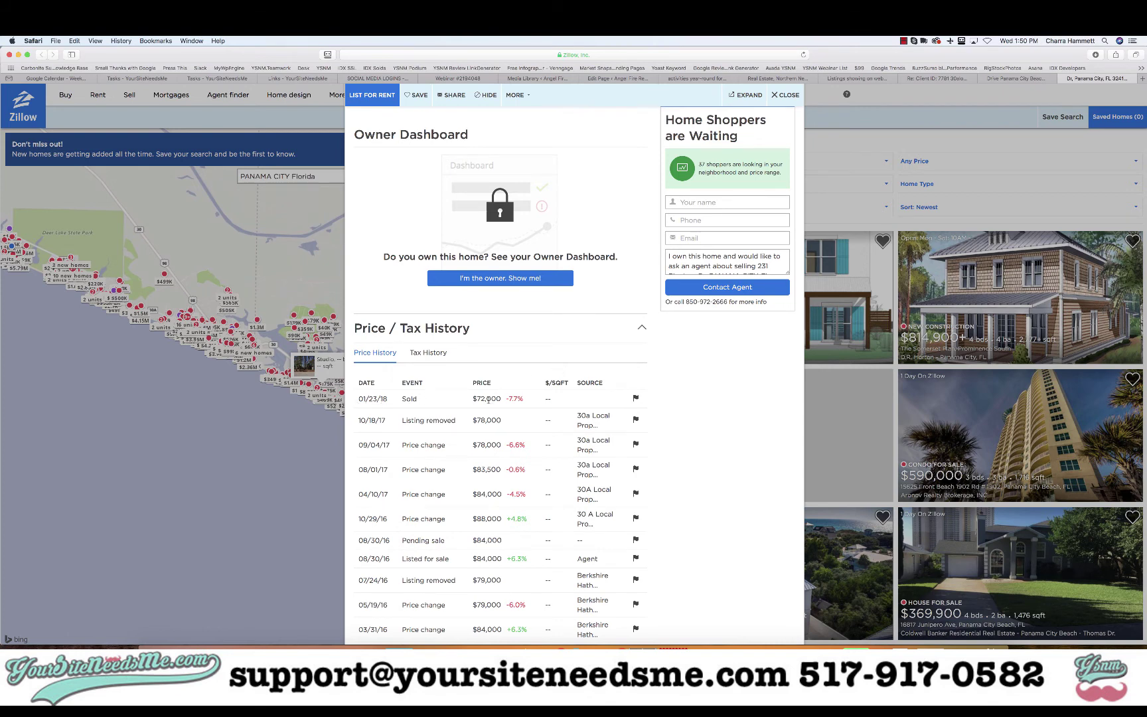
{"action": "key", "text": "super+Tab"}
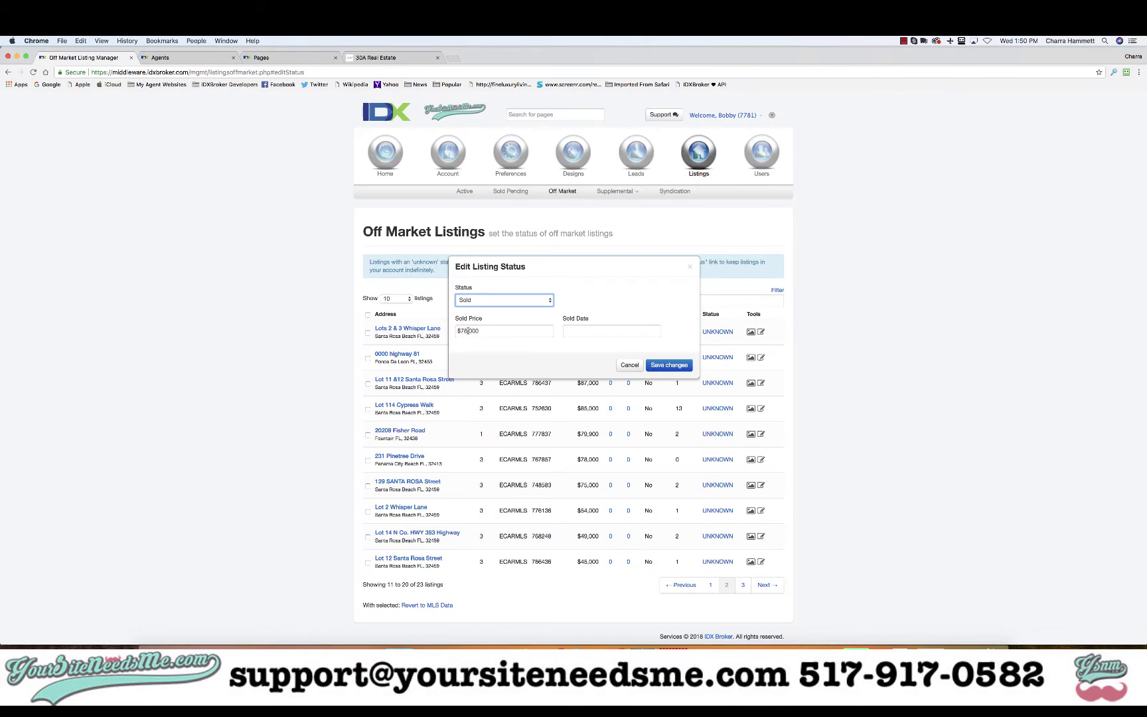
- Change the sold price to $72,000, set the sold date to January 23, 2018, and save
{"action": "left_click", "coordinate": [468, 331]}
{"action": "key", "text": "BackSpace"}
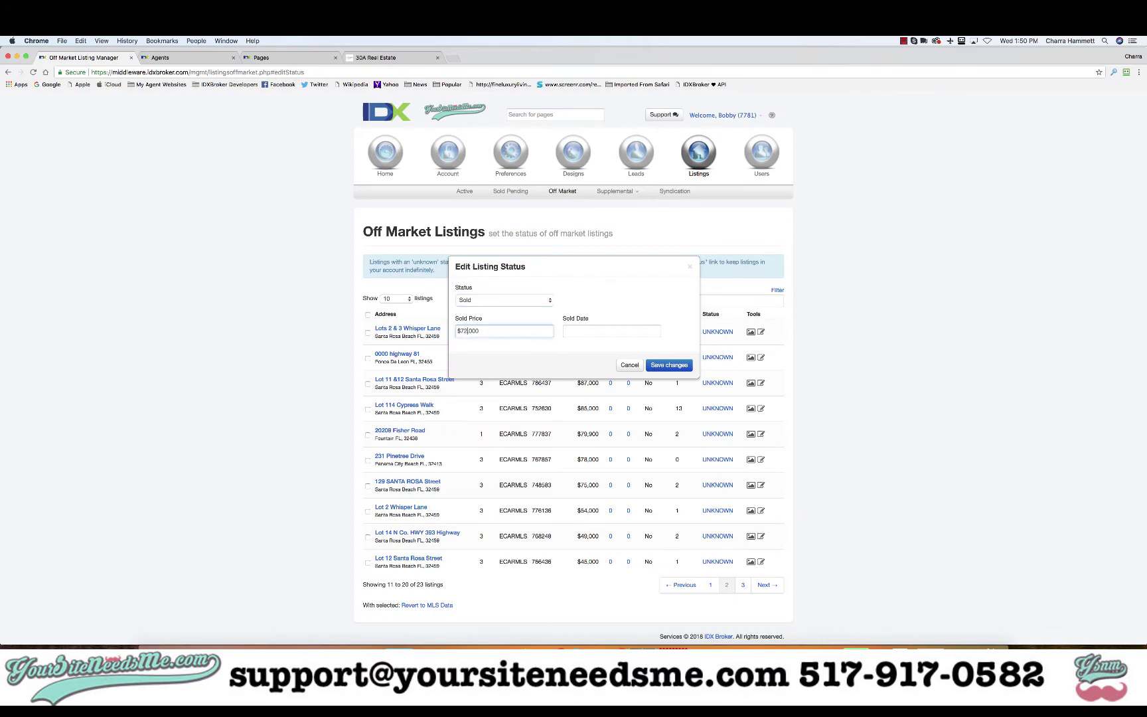
{"action": "type", "text": "2"}
{"action": "left_click", "coordinate": [575, 332]}
{"action": "key", "text": "super+Tab"}
{"action": "key", "text": "super+Tab"}
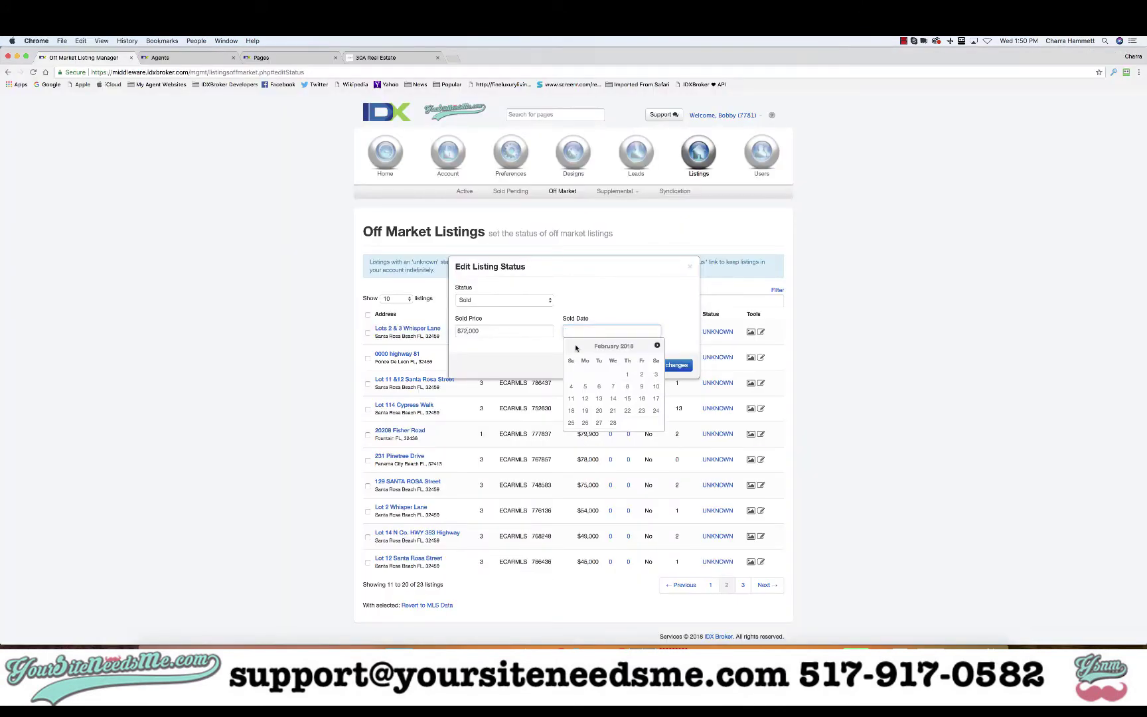
{"action": "left_click", "coordinate": [570, 345]}
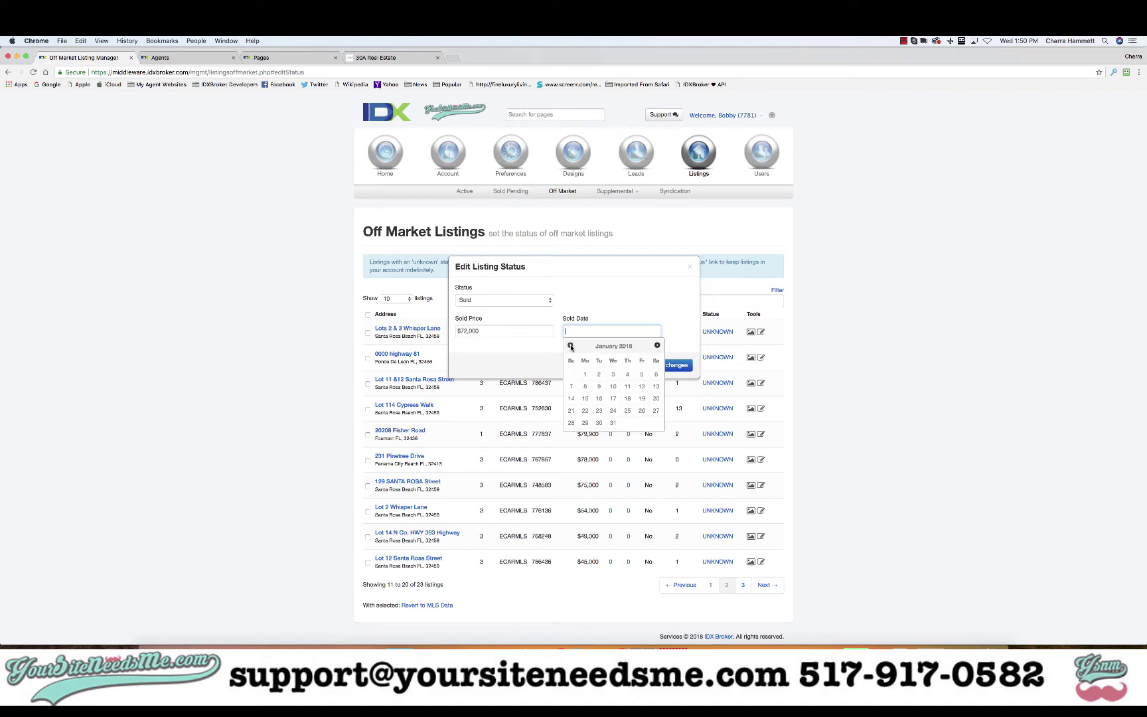
{"action": "left_click", "coordinate": [601, 413]}
{"action": "left_click", "coordinate": [662, 366]}
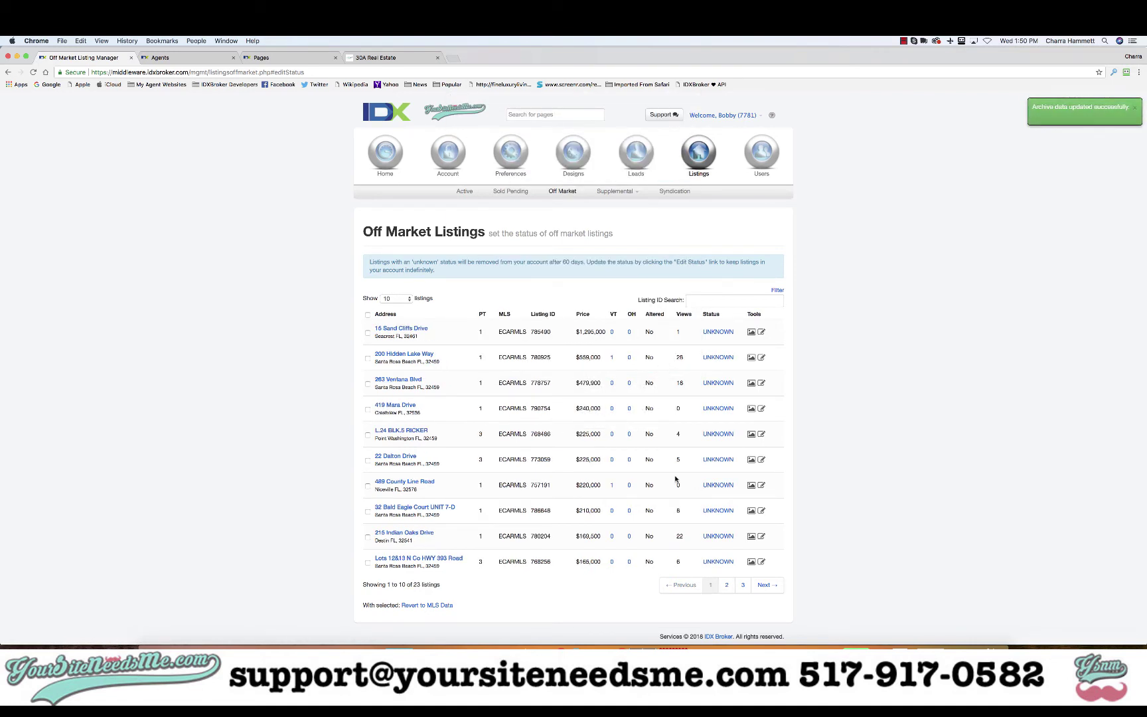
- Show the Sold/Pending listings 100 per page and compare them with the Zillow record
{"action": "left_click", "coordinate": [513, 191]}
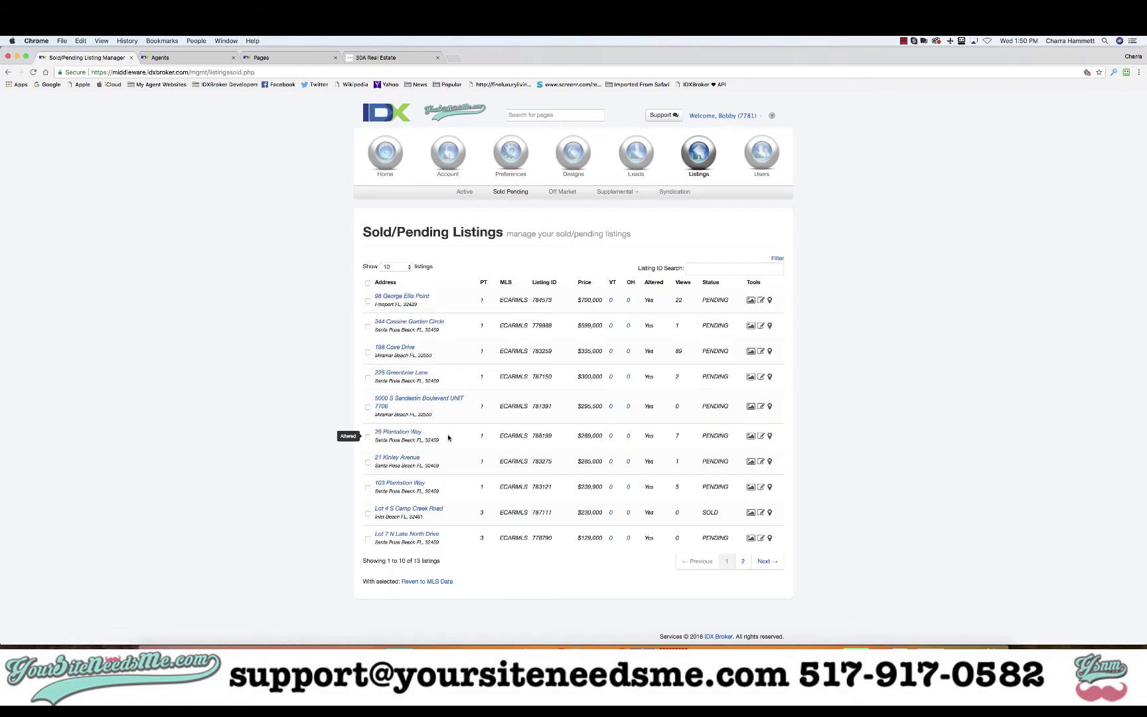
{"action": "left_click", "coordinate": [396, 266]}
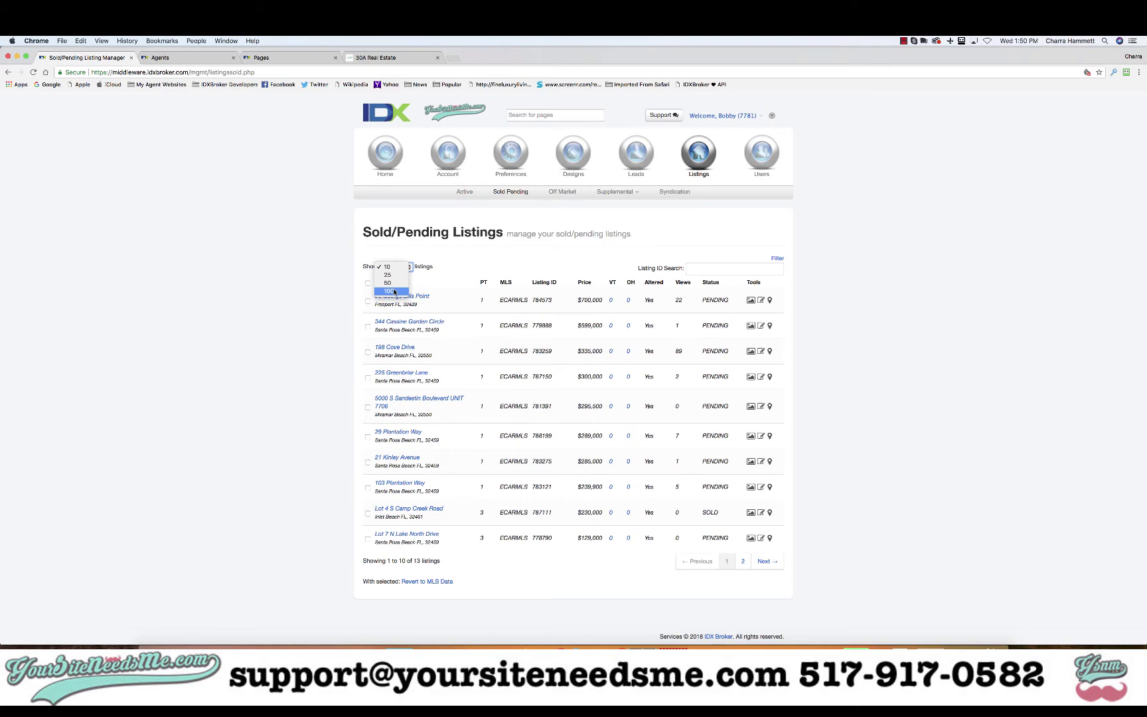
{"action": "left_click", "coordinate": [394, 292]}
{"action": "scroll", "coordinate": [322, 397], "scroll_direction": "down", "scroll_amount": 2}
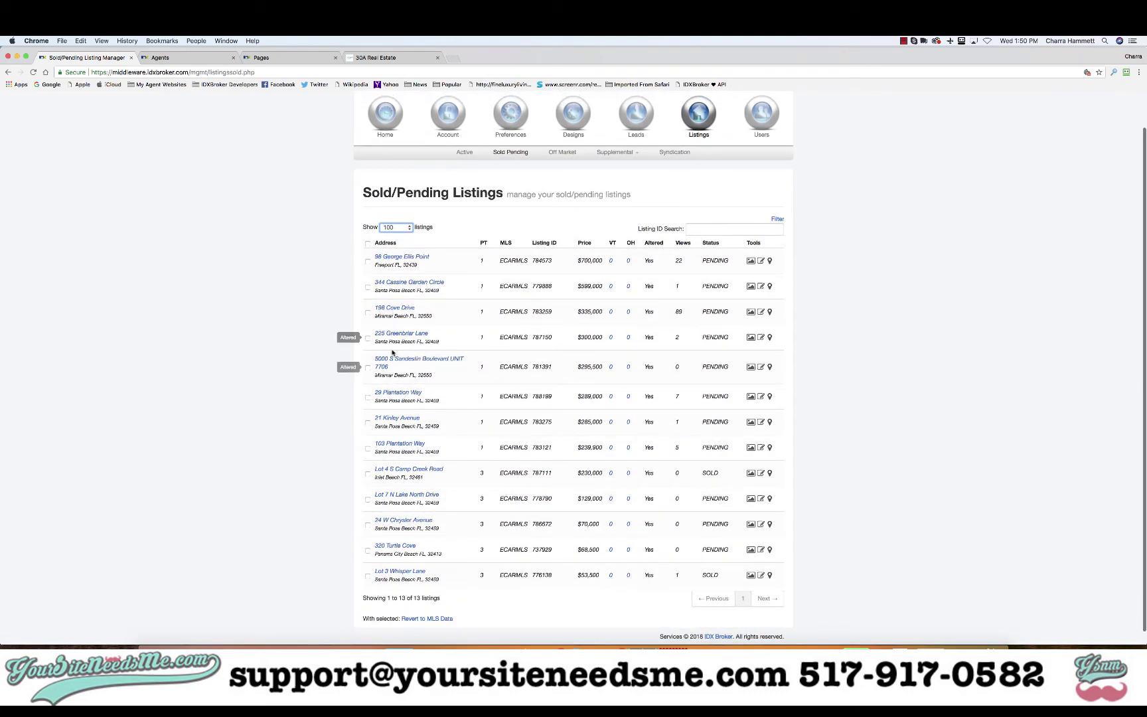
{"action": "key", "text": "super+Tab"}
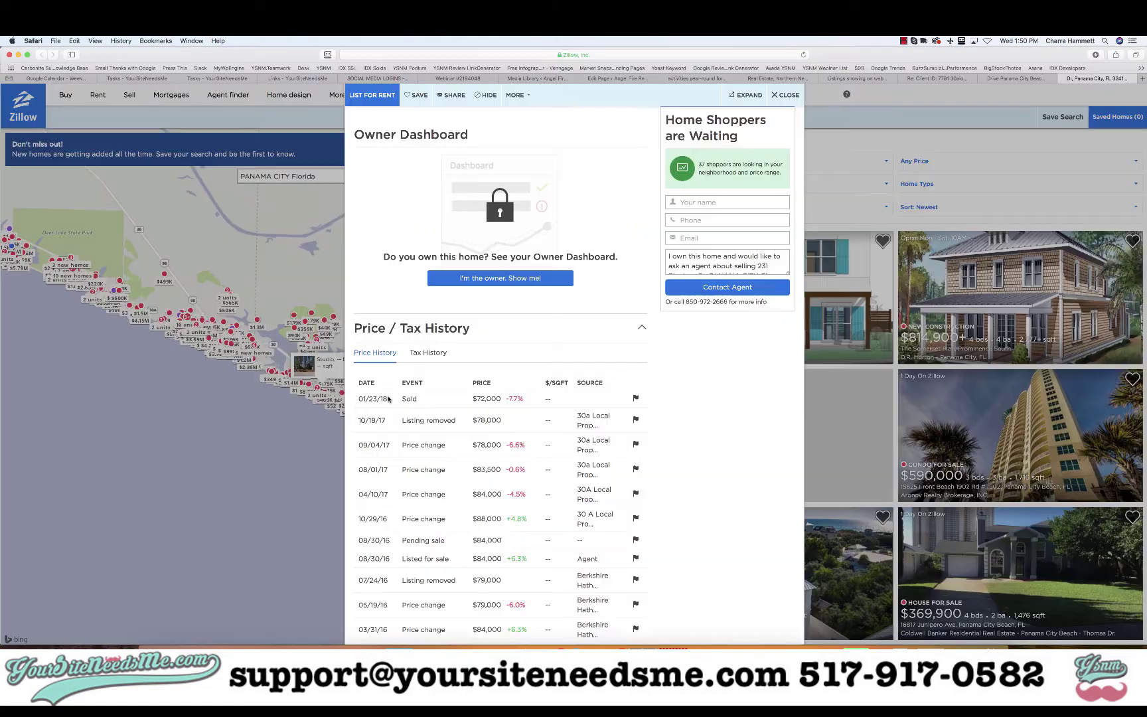
{"action": "scroll", "coordinate": [388, 398], "scroll_direction": "up", "scroll_amount": 15}
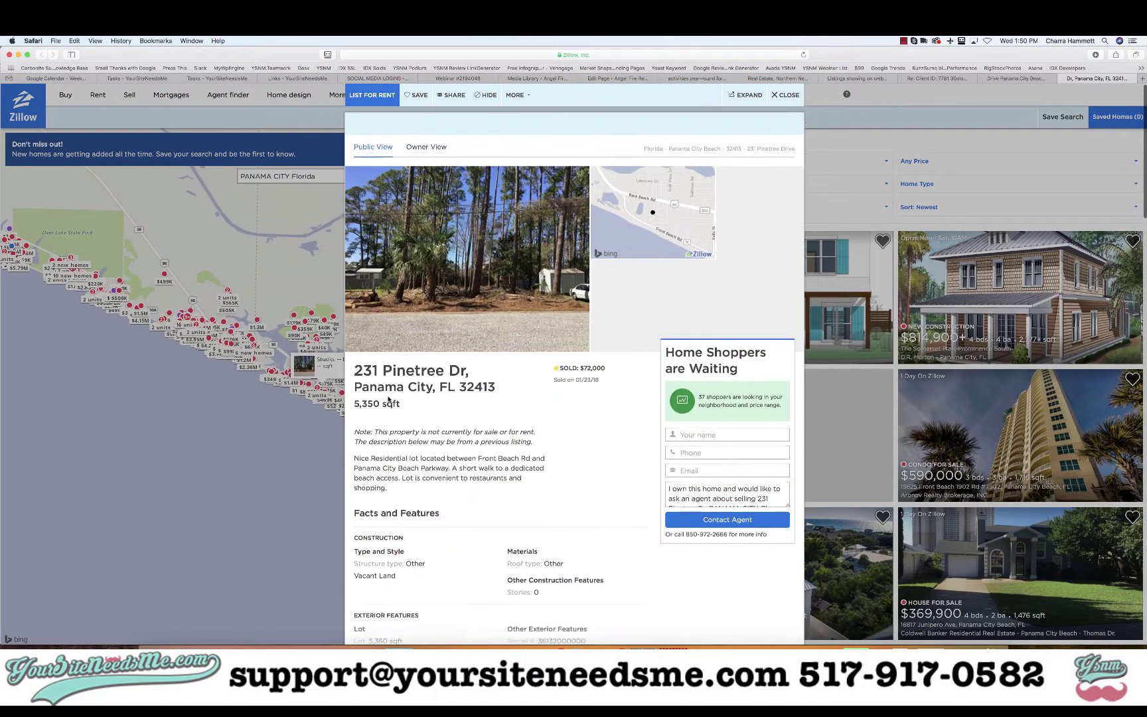
{"action": "key", "text": "super+Tab"}
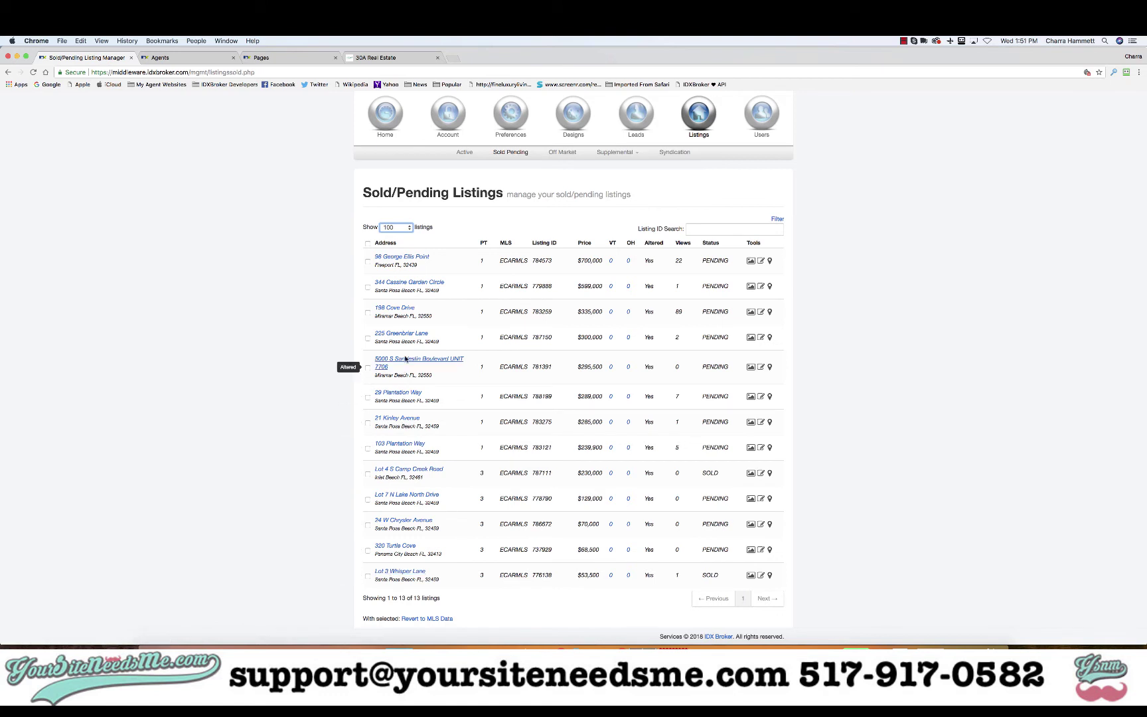
{"action": "left_click", "coordinate": [691, 70]}
{"action": "key", "text": "Return"}
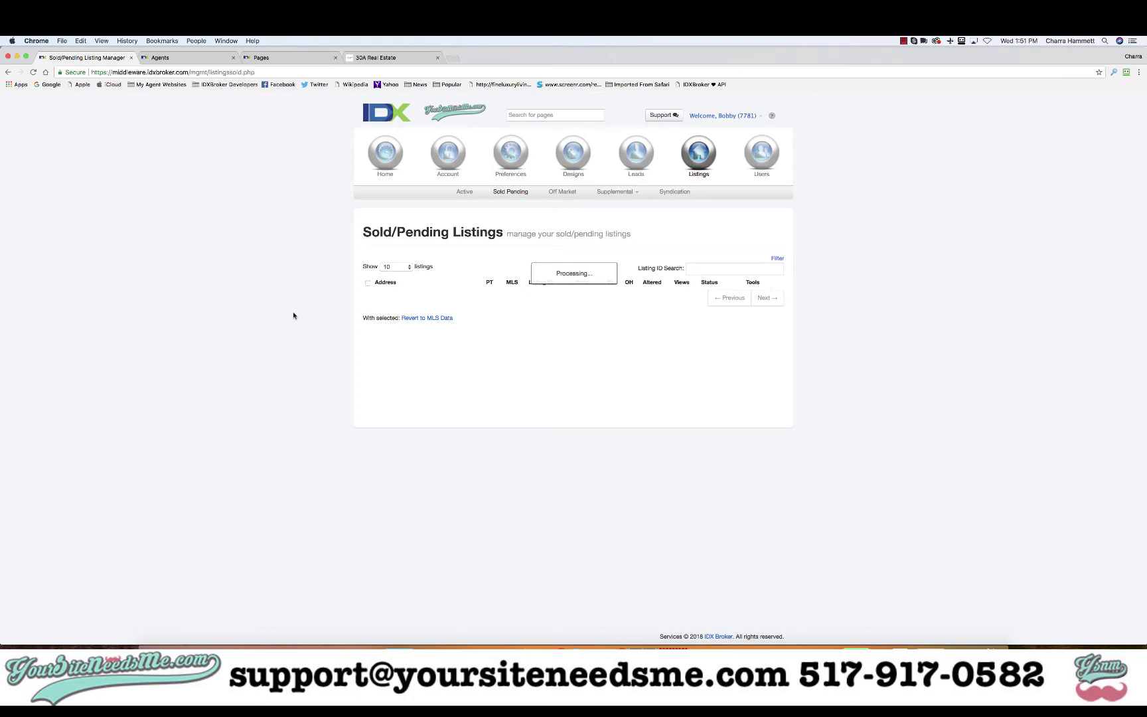
{"action": "left_click", "coordinate": [392, 268]}
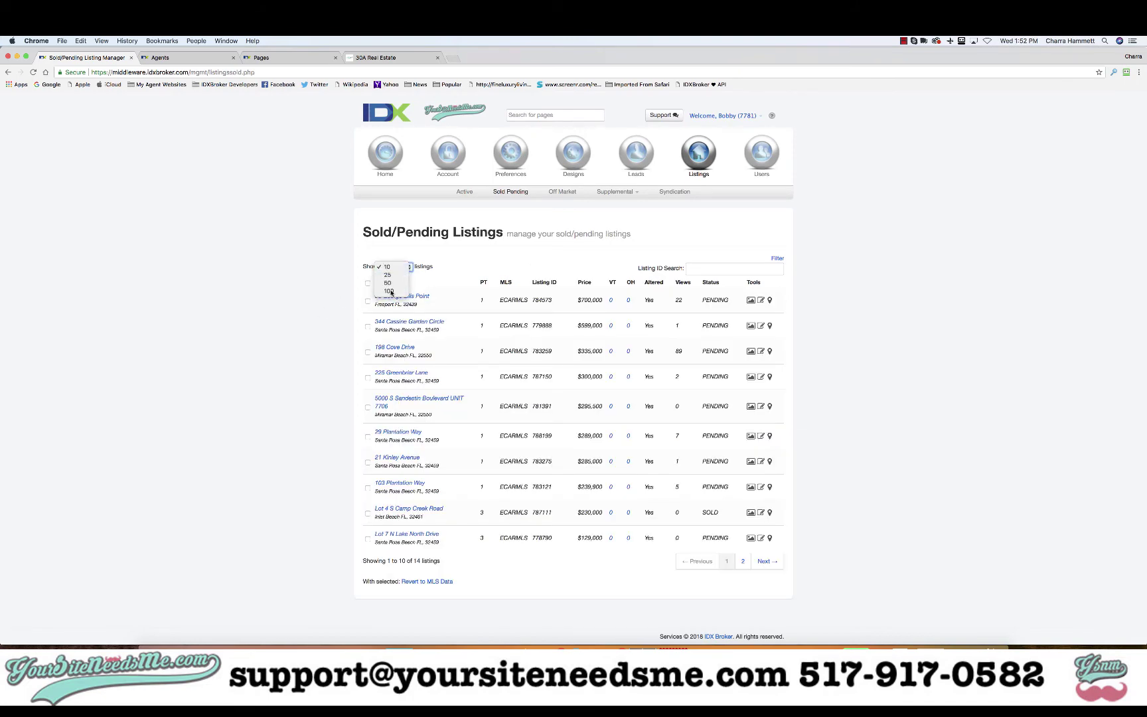
{"action": "left_click", "coordinate": [389, 290]}
{"action": "scroll", "coordinate": [454, 499], "scroll_direction": "down", "scroll_amount": 3}
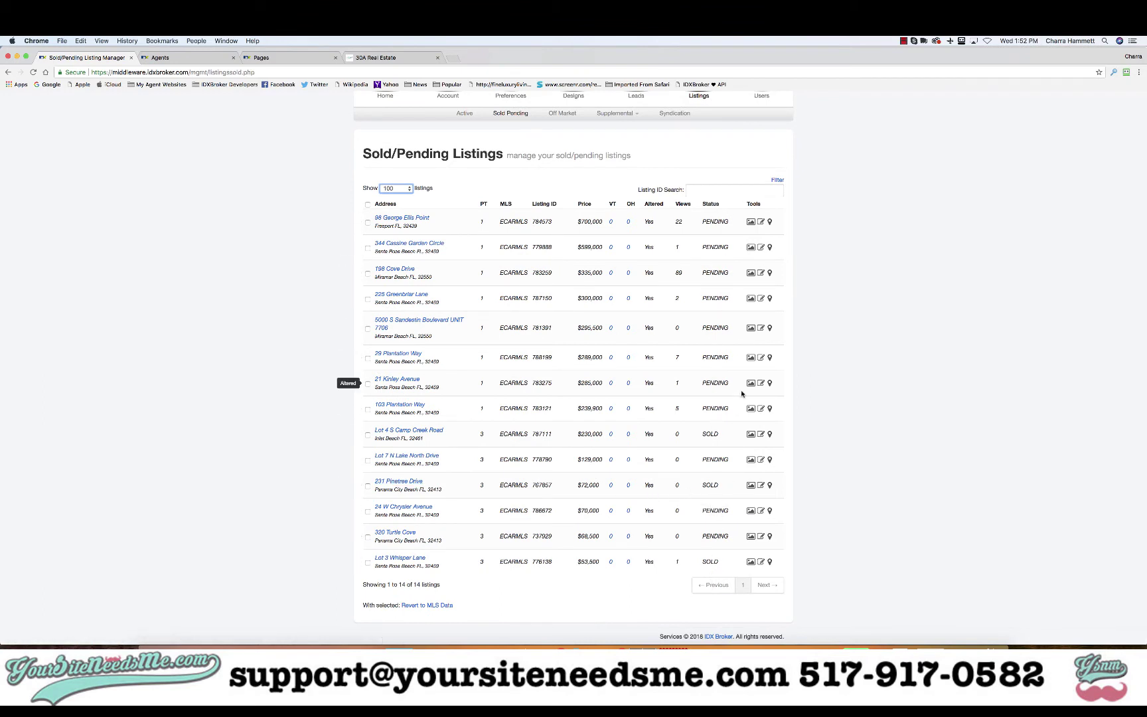
{"action": "scroll", "coordinate": [531, 398], "scroll_direction": "up", "scroll_amount": 2}
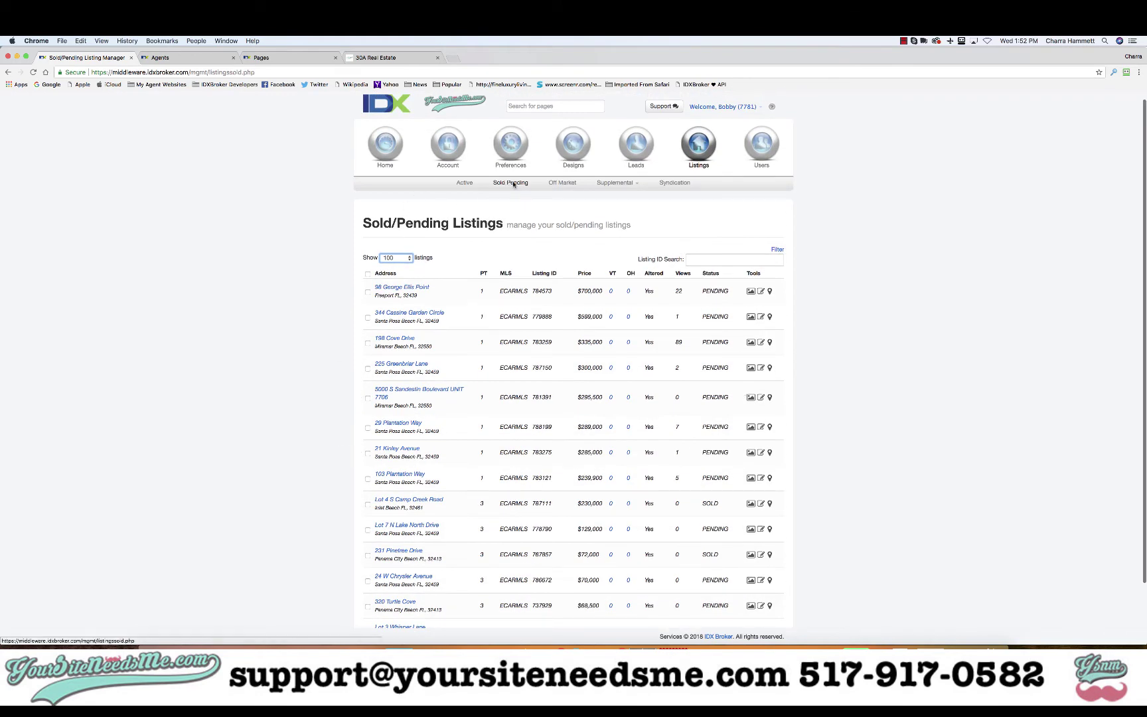
- Review the public 30A sold/pending page, then bring up the IDX pages list
{"action": "left_click", "coordinate": [401, 56]}
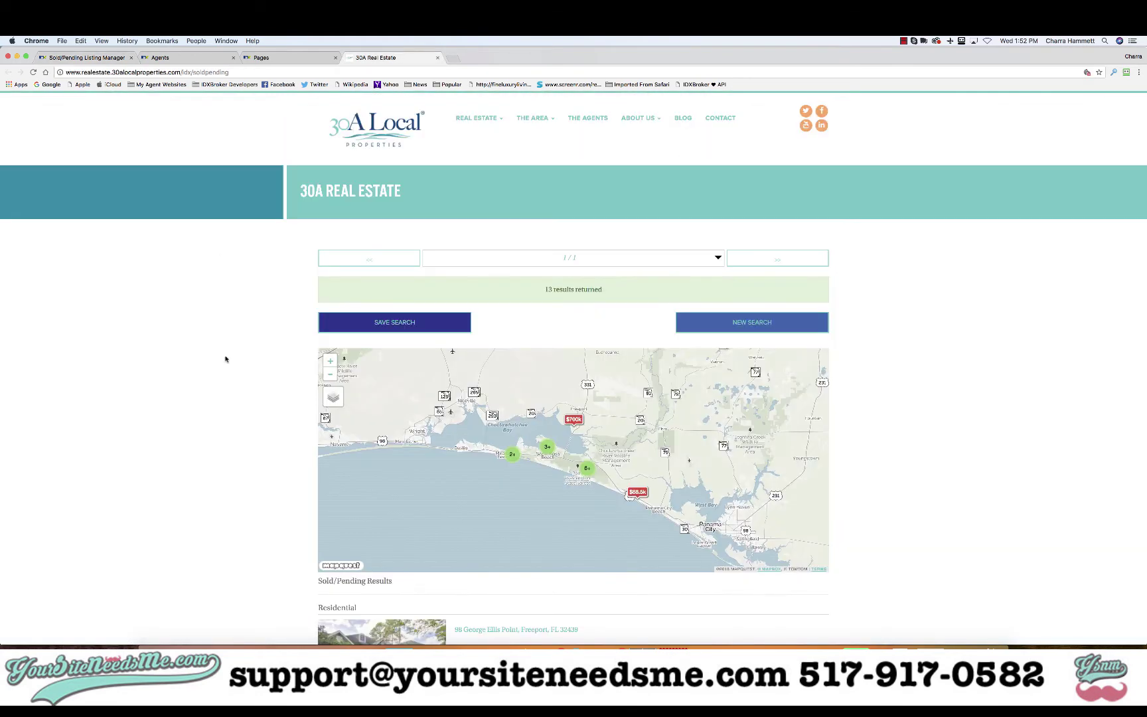
{"action": "scroll", "coordinate": [225, 359], "scroll_direction": "down", "scroll_amount": 7}
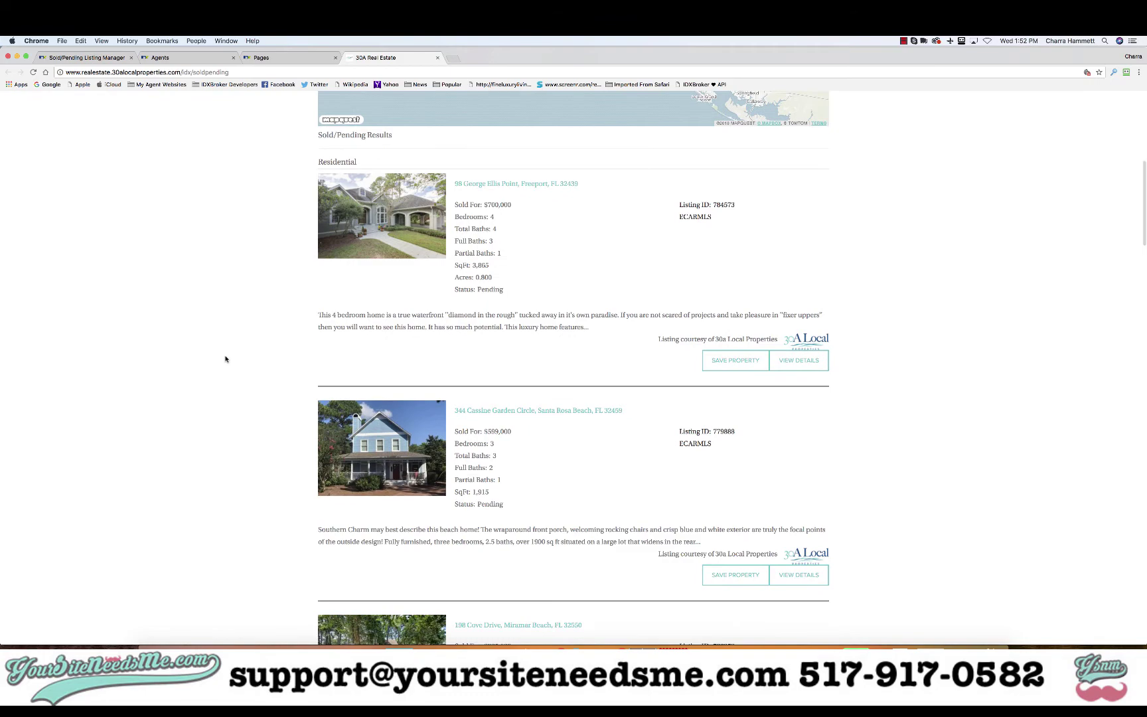
{"action": "scroll", "coordinate": [225, 359], "scroll_direction": "down", "scroll_amount": 5}
{"action": "scroll", "coordinate": [225, 359], "scroll_direction": "up", "scroll_amount": 5}
{"action": "scroll", "coordinate": [225, 359], "scroll_direction": "up", "scroll_amount": 4}
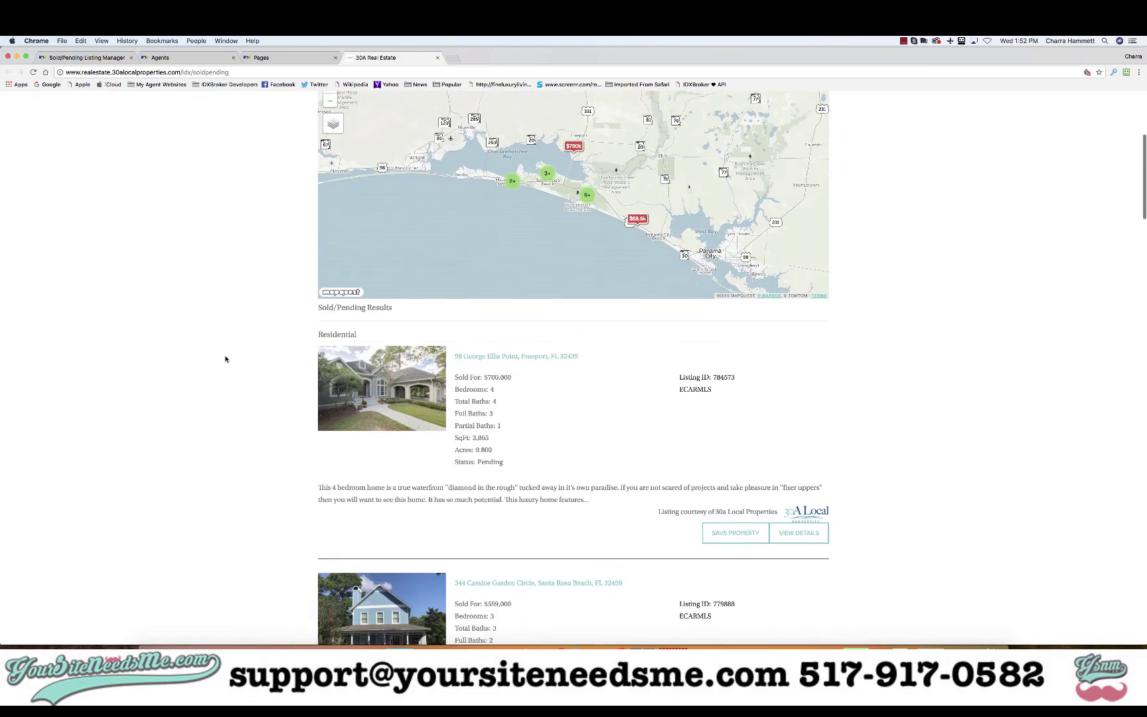
{"action": "left_click", "coordinate": [263, 59]}
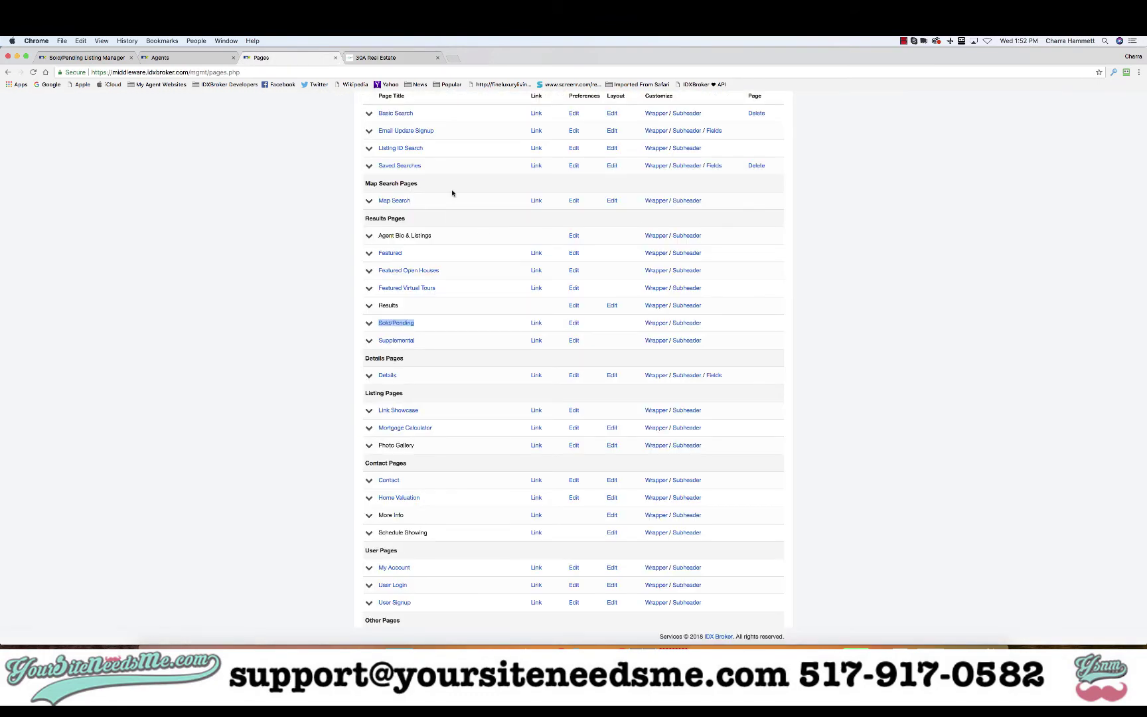
- Go back to the Sold/Pending Listing Manager and scroll through all 14 listings
{"action": "left_click", "coordinate": [93, 58]}
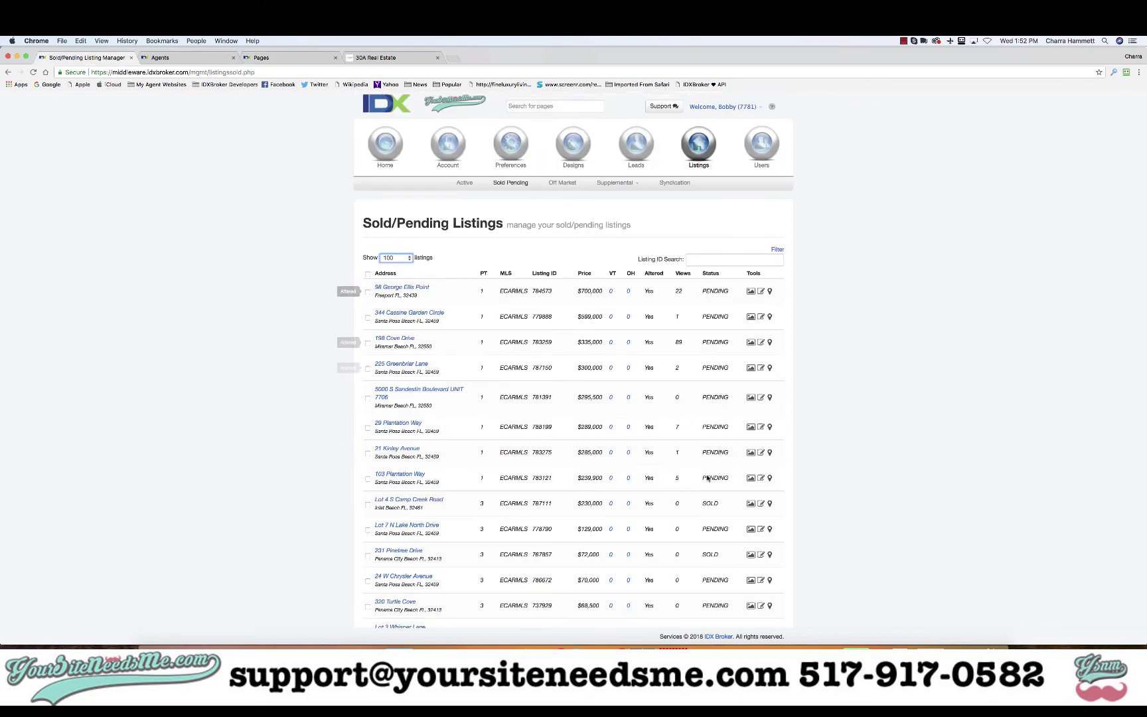
{"action": "scroll", "coordinate": [725, 525], "scroll_direction": "down", "scroll_amount": 2}
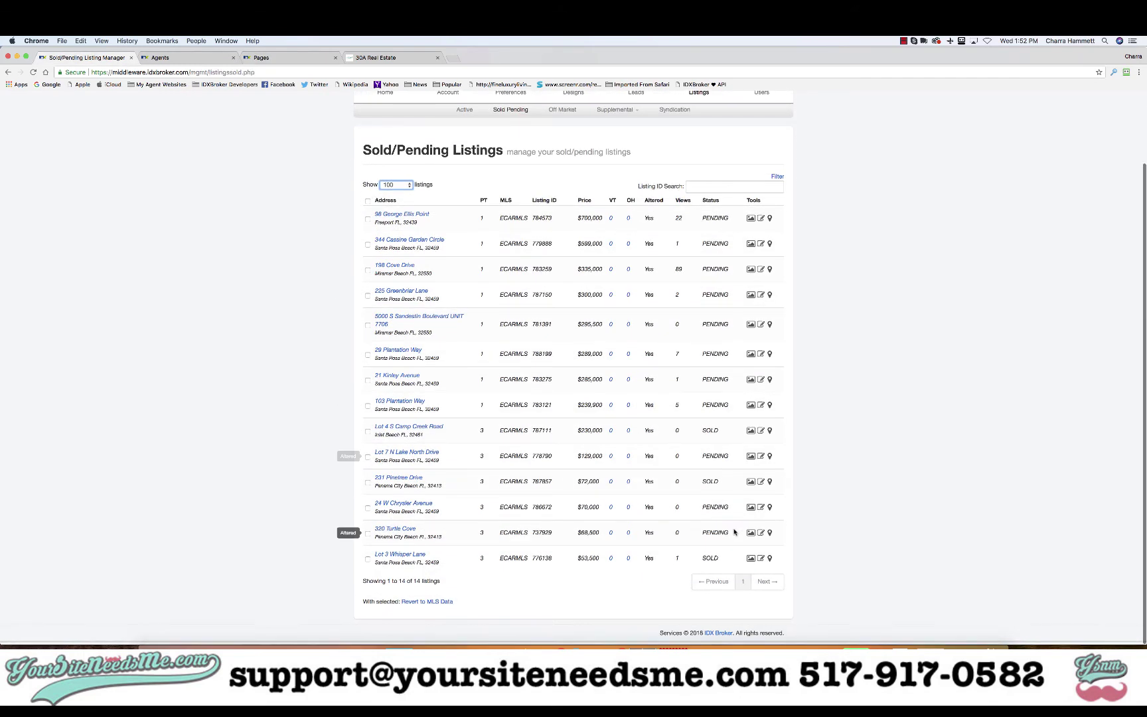